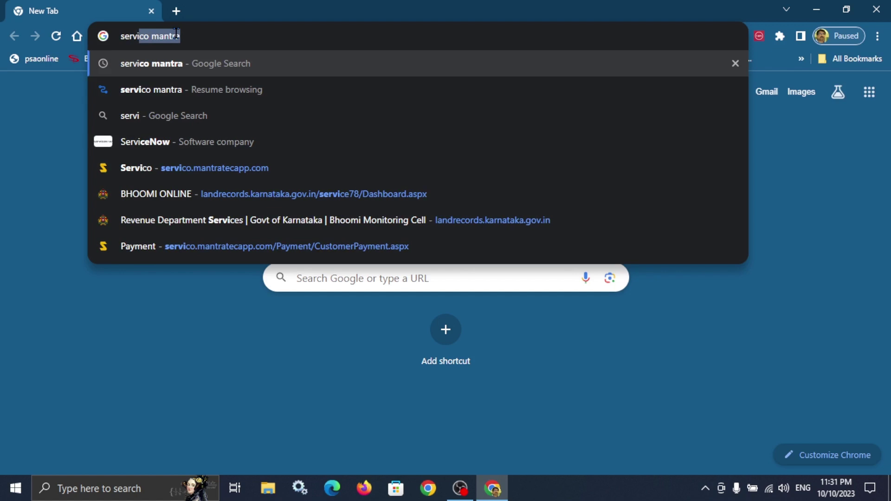
Search Google for 'servico mantra' and open the servico.mantratecapp.com site.
type("co")
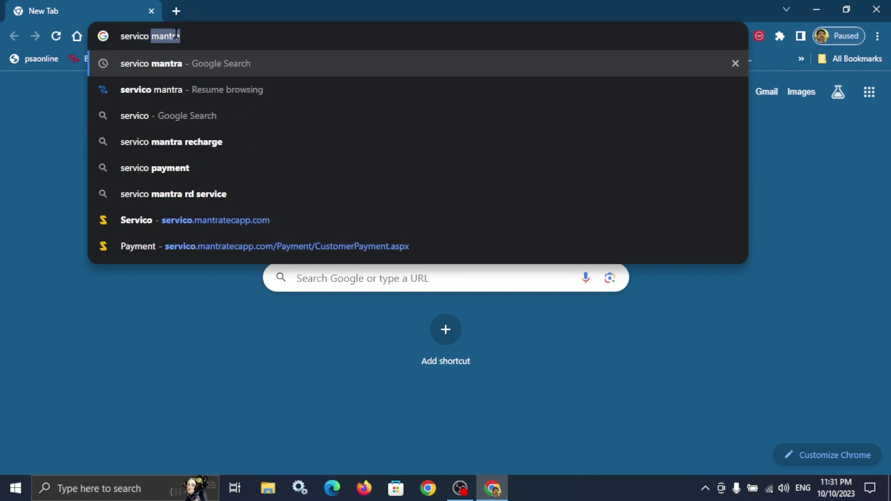
key("Return")
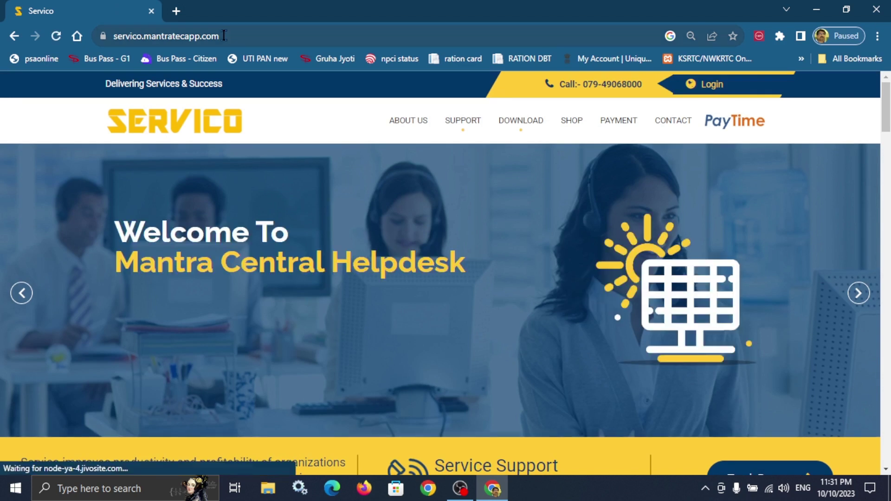
left_click(194, 36)
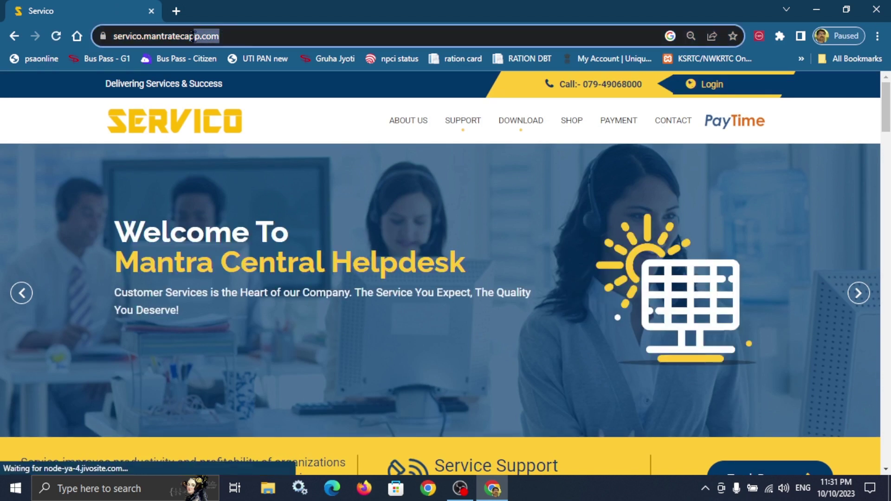
Open the Servico Payment page and scroll through the RD Service payment form.
left_click(193, 36)
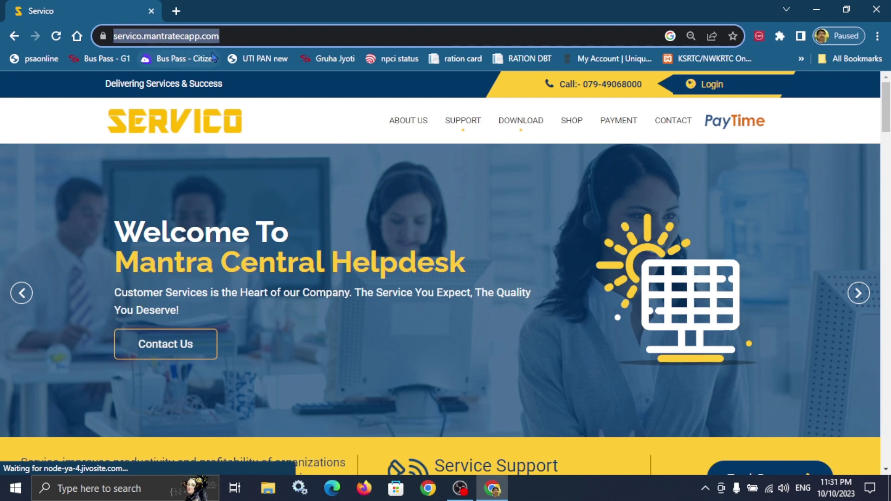
left_click(616, 125)
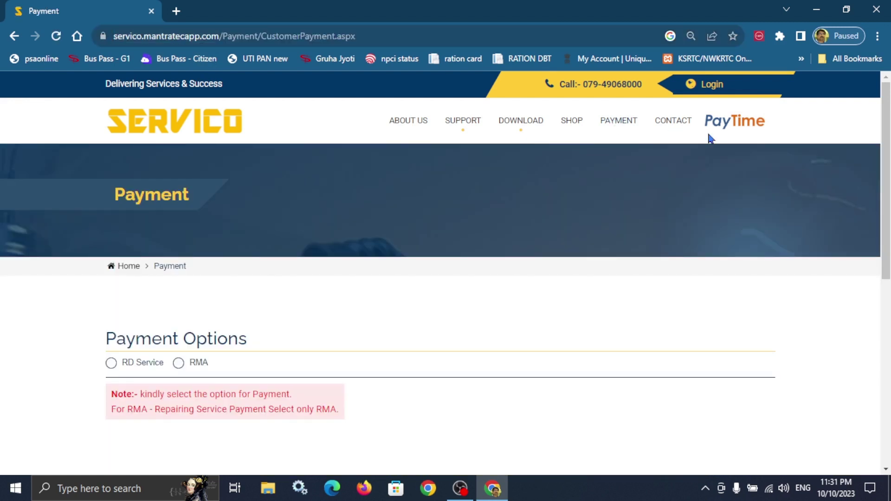
scroll(737, 222, "down", 2)
scroll(737, 223, "up", 3)
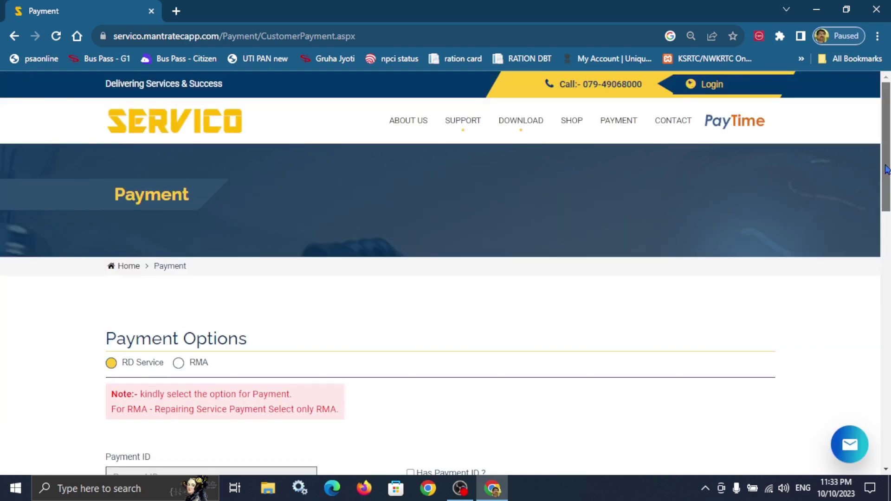
scroll(888, 188, "down", 2)
scroll(888, 188, "down", 4)
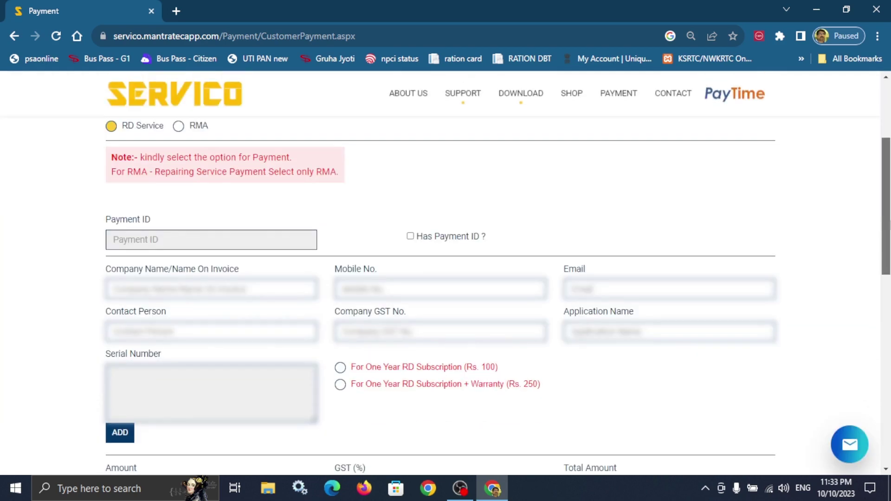
scroll(888, 188, "down", 3)
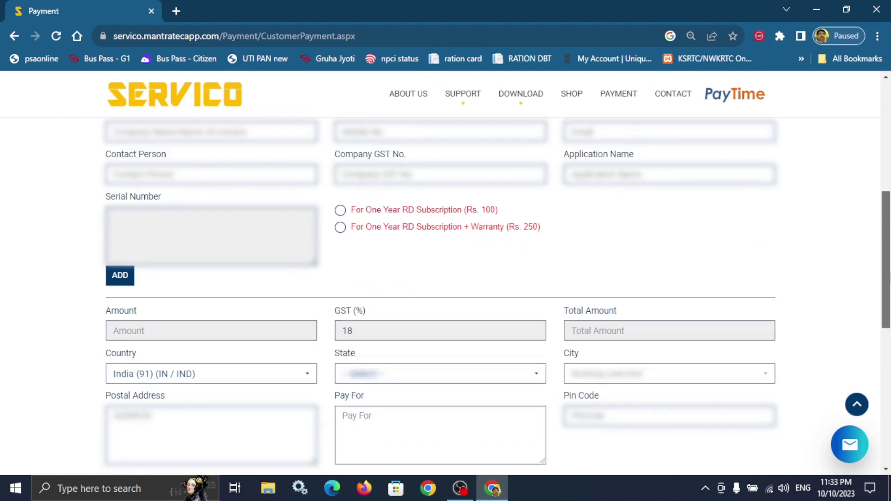
scroll(445, 278, "down", 4)
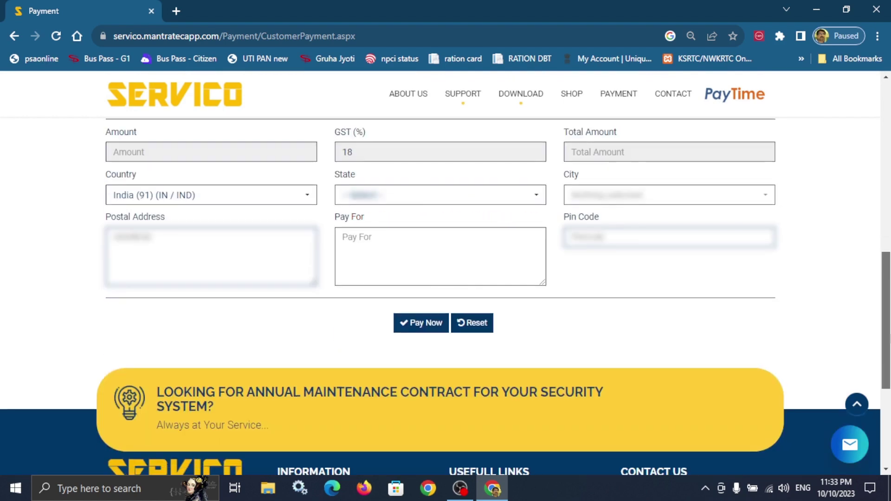
scroll(446, 278, "down", 5)
scroll(253, 321, "up", 12)
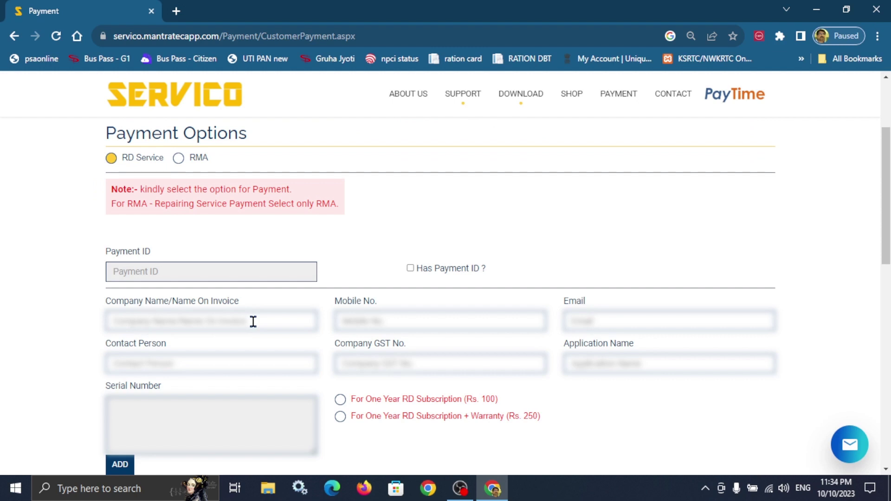
Enter the company name, mobile number, e-mail, contact person and application name 'mantramfs1'.
left_click(230, 327)
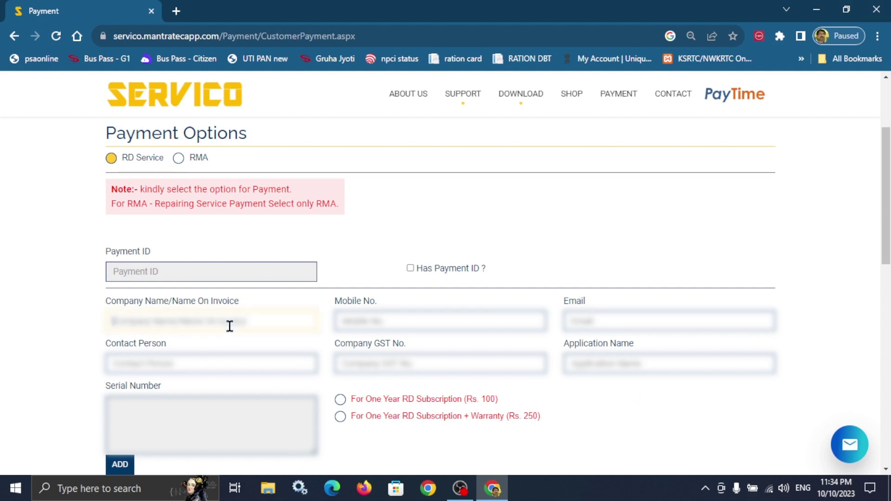
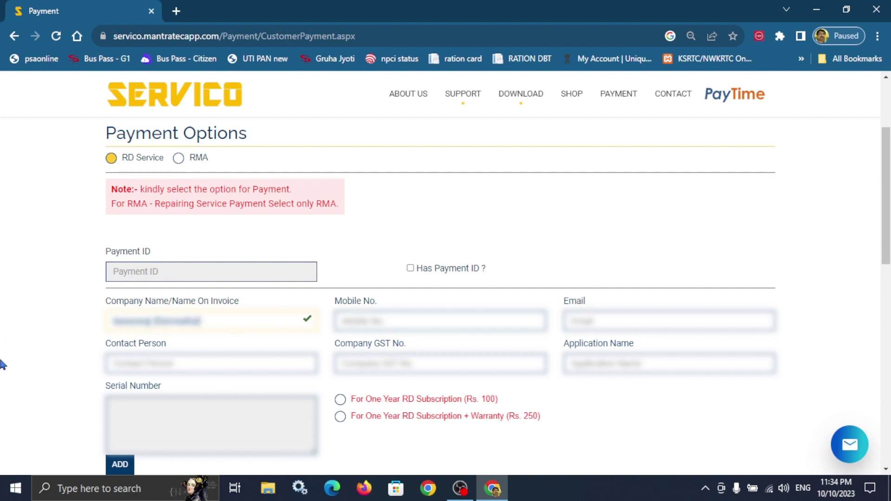
left_click(473, 315)
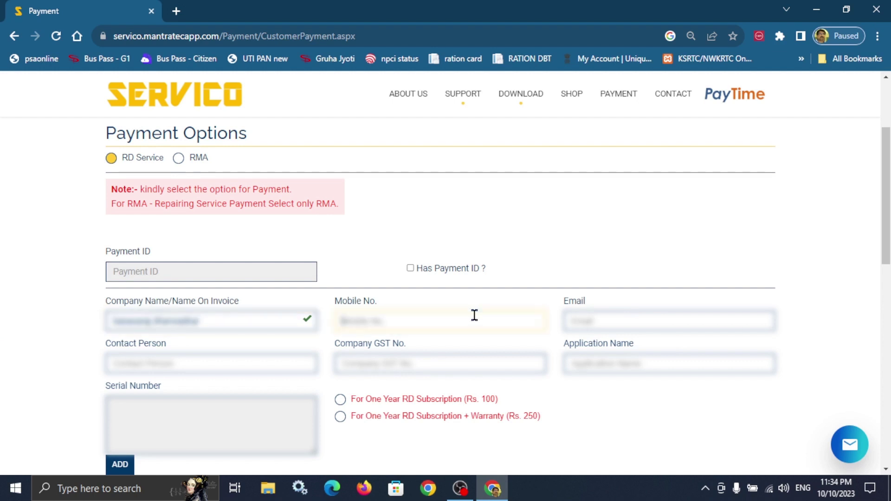
type("980771008")
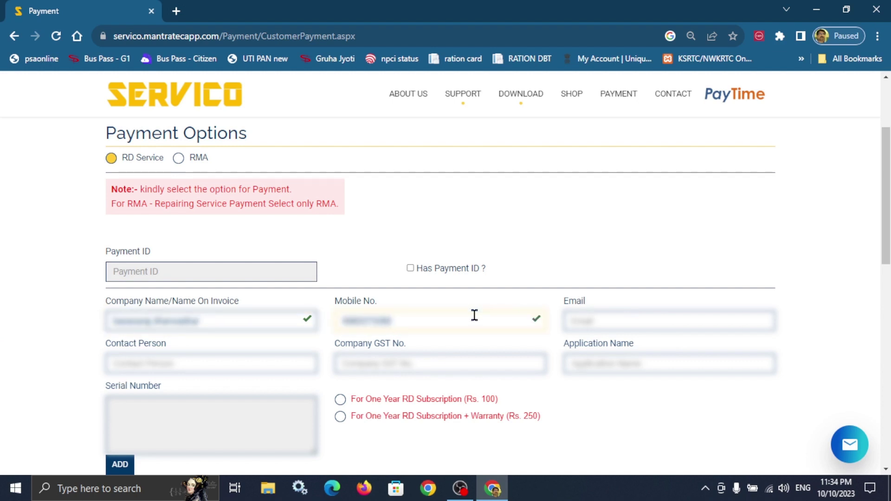
left_click(703, 321)
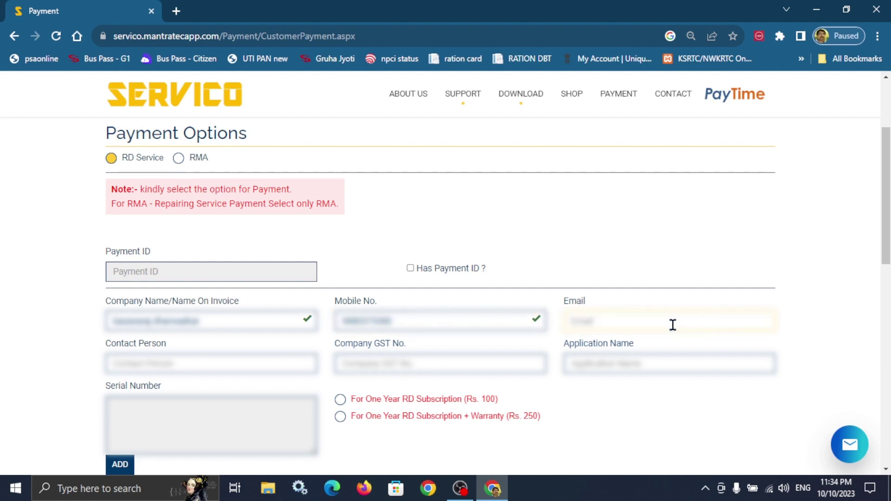
type("sdhagsd")
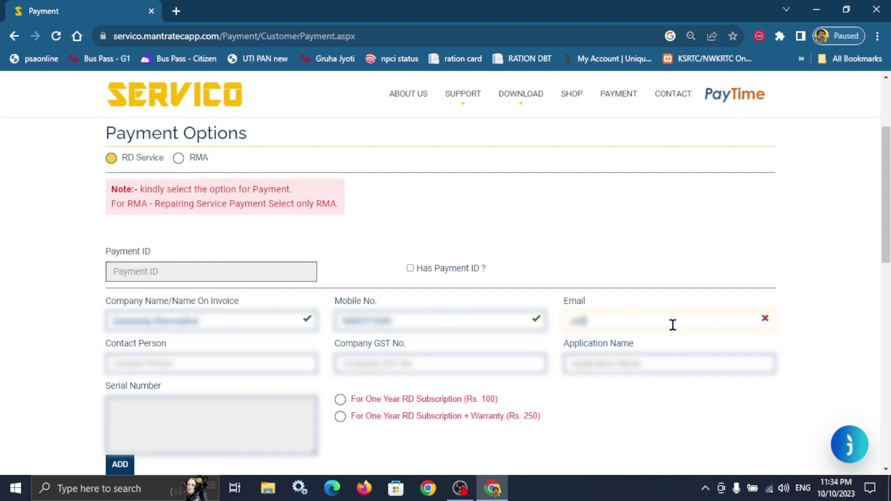
type("sdsds")
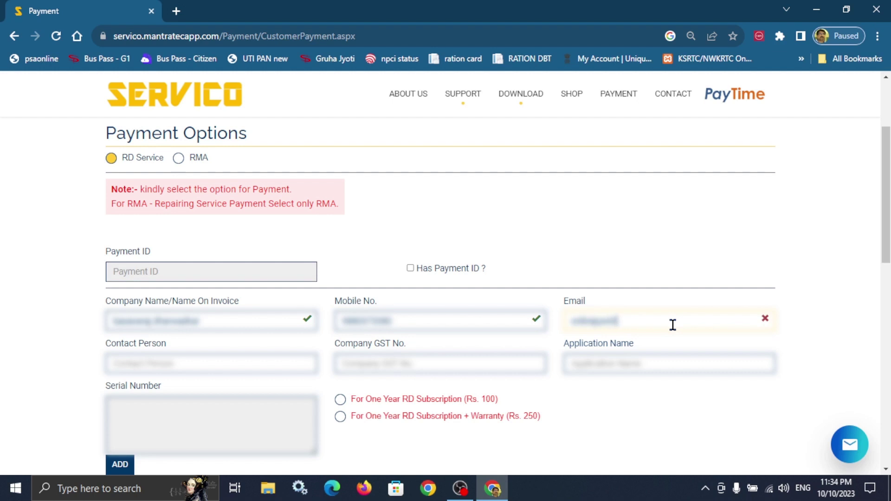
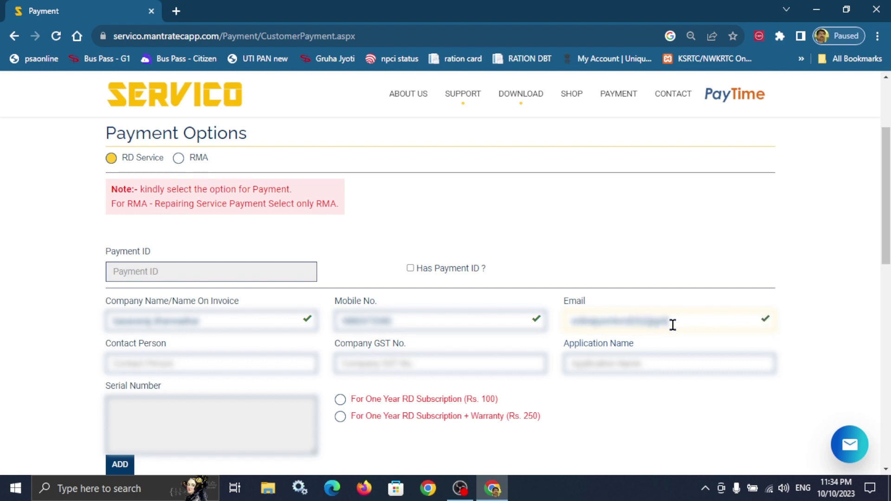
type("com")
left_click(135, 369)
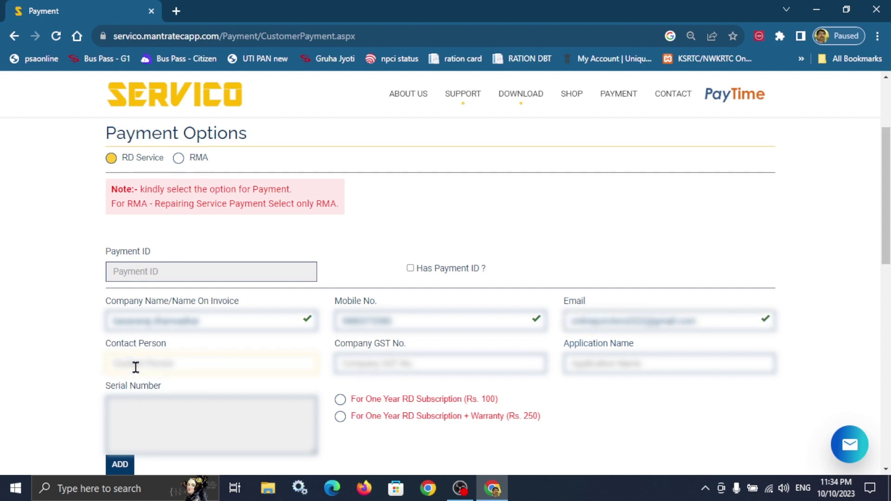
type("basavaraju")
left_click(587, 367)
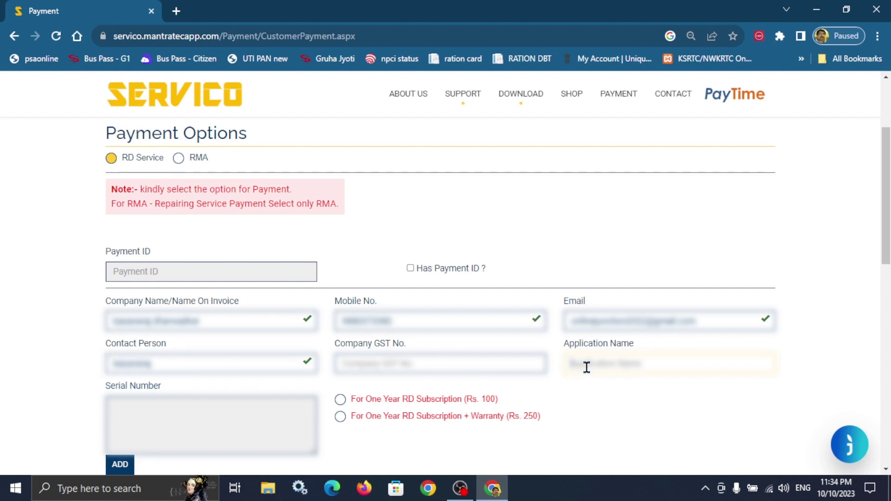
type("mantra")
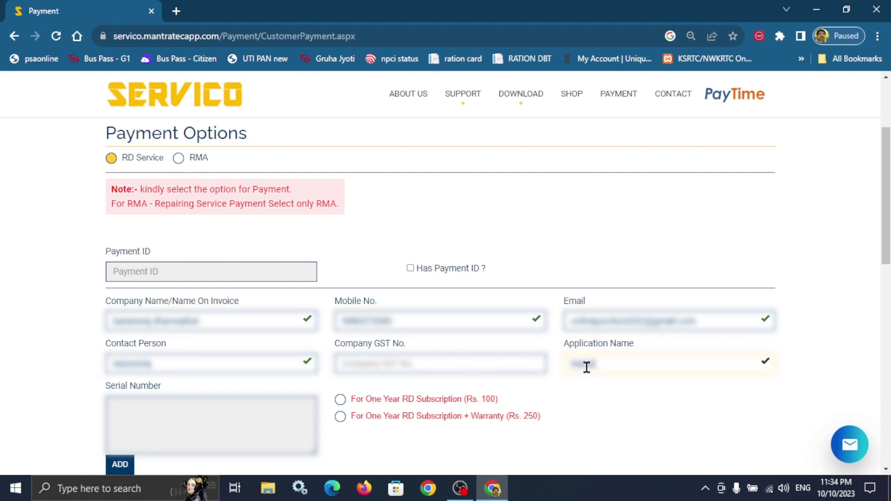
type("mfs1")
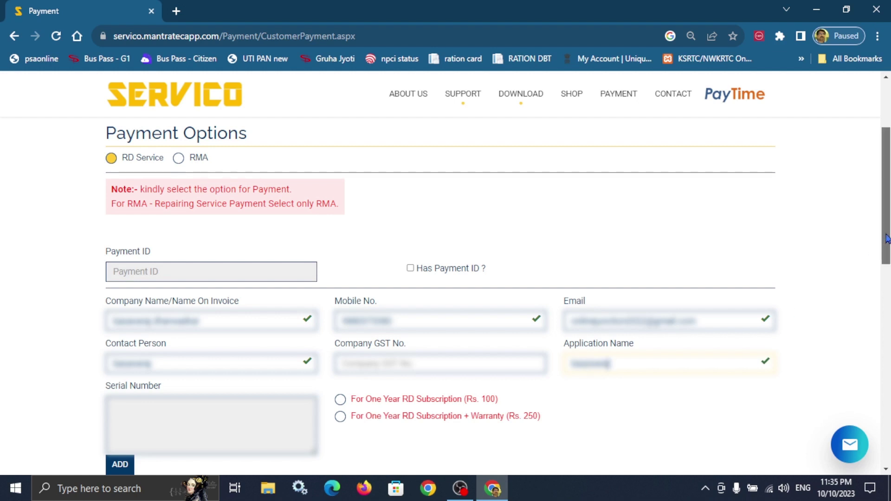
Try choosing the Rs. 100 one-year subscription and dismiss the missing serial number warning.
left_click_drag(887, 239, 886, 296)
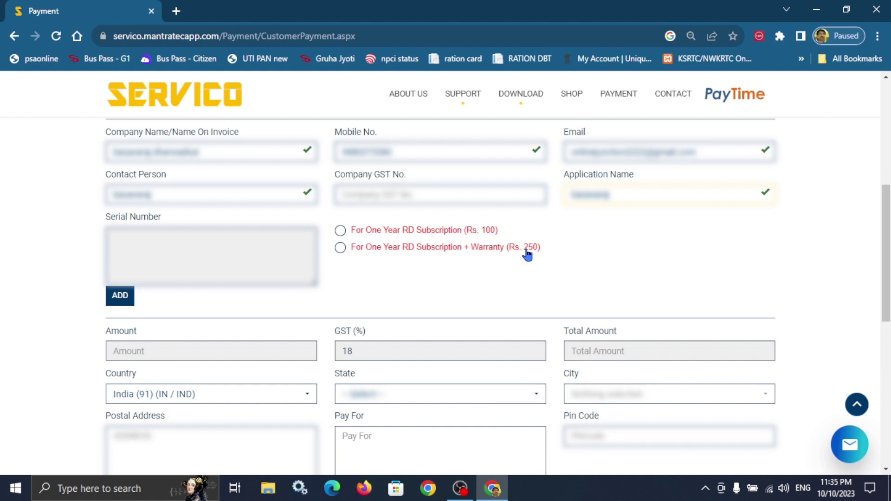
left_click(341, 231)
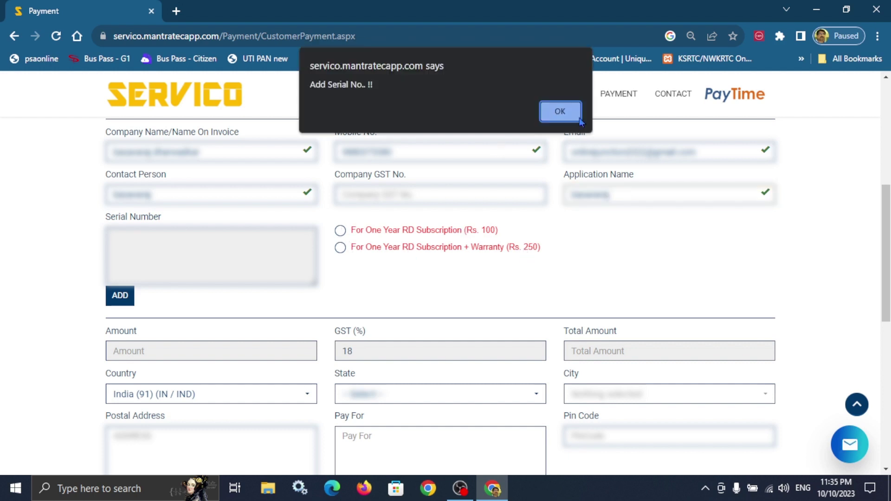
left_click(572, 117)
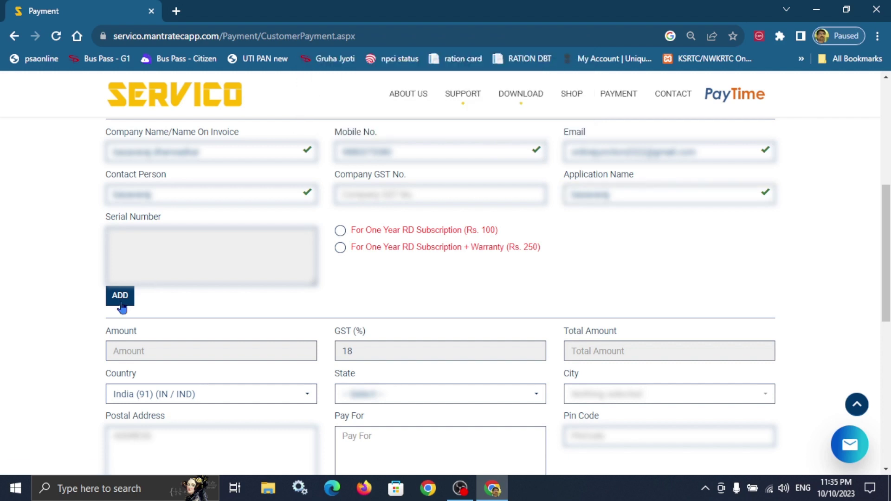
Add the device serial number, confirm its renewal and close the serial number box.
left_click(121, 297)
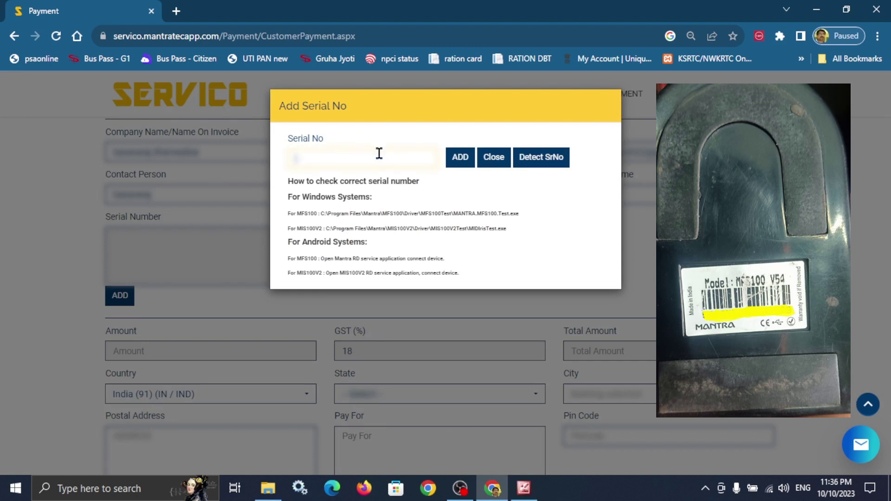
type("12345678")
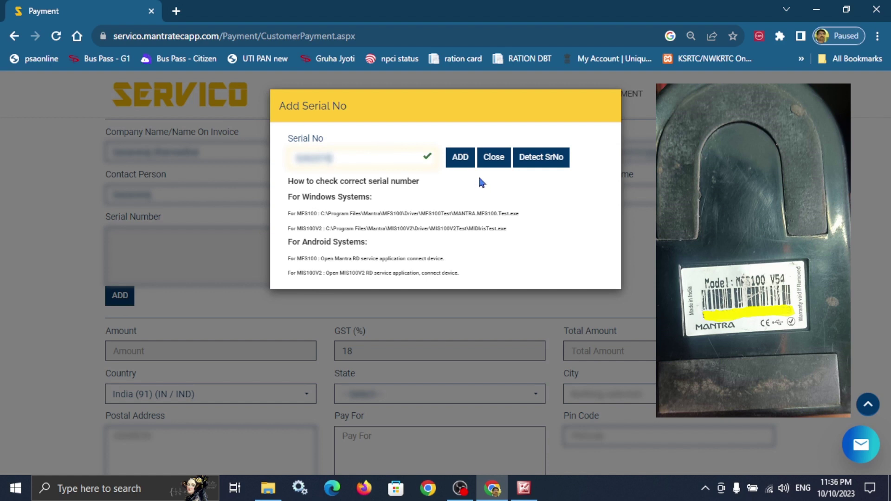
left_click(467, 164)
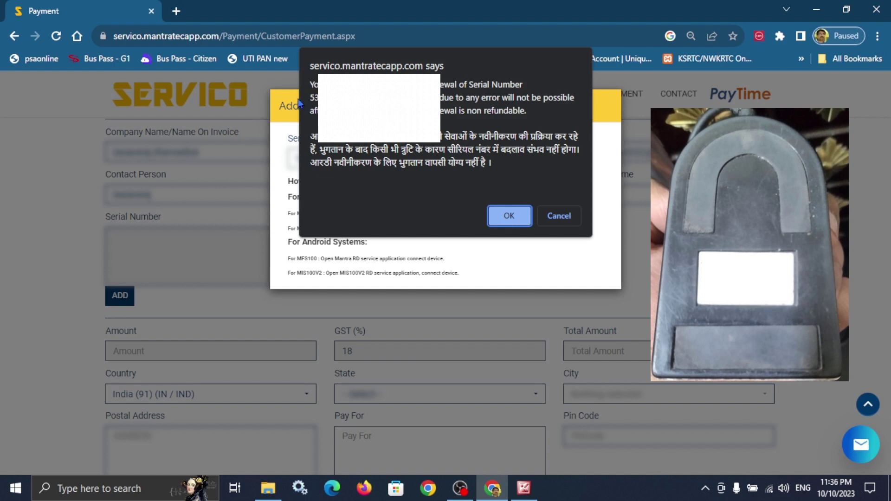
left_click(503, 218)
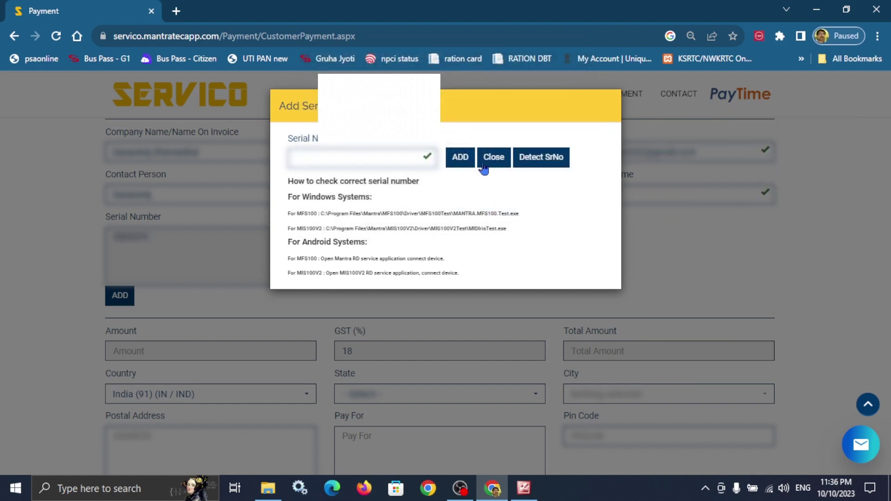
left_click(493, 158)
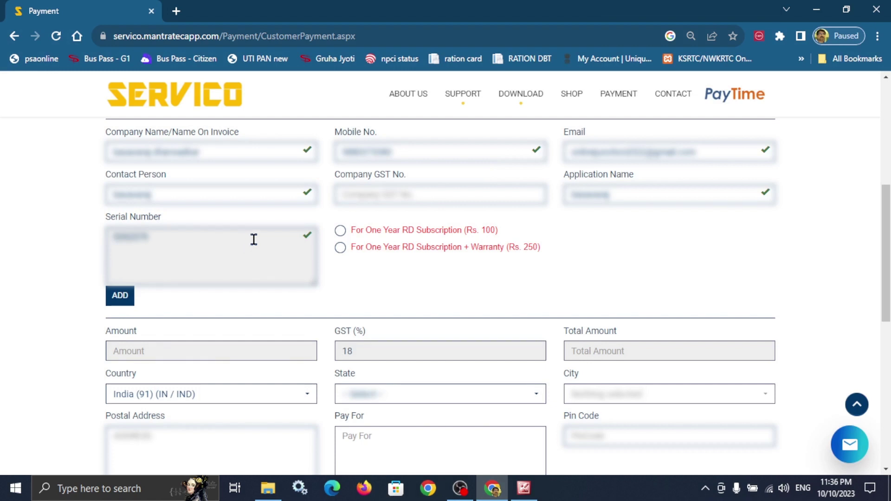
Select the Rs. 100 one-year RD subscription over the Rs. 250 warranty option, totalling 118.00.
left_click(342, 233)
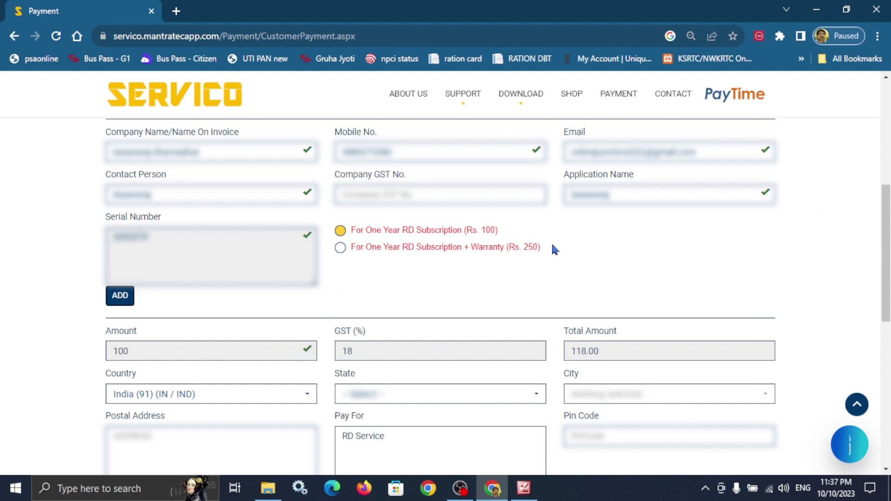
left_click(134, 351)
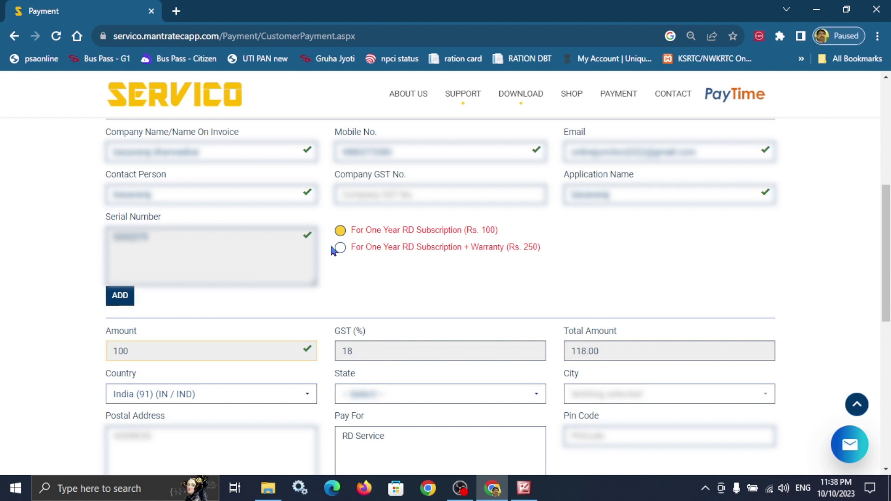
left_click(340, 250)
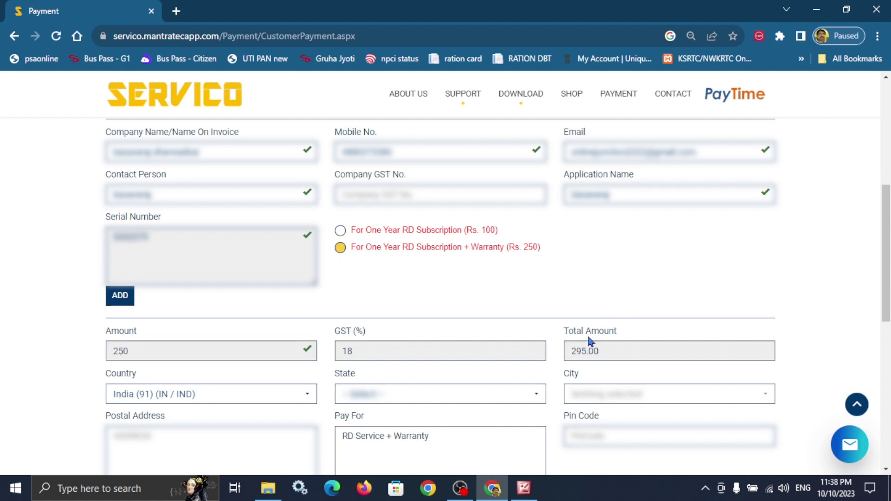
left_click(341, 230)
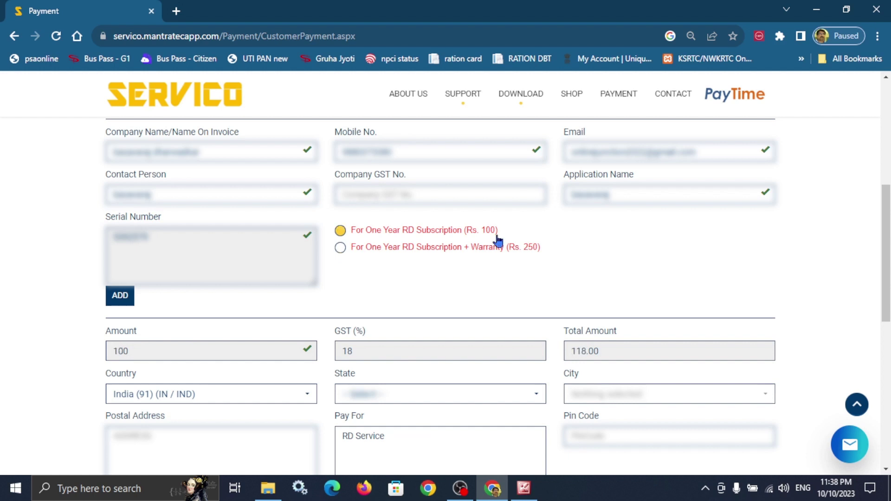
scroll(887, 257, "down", 2)
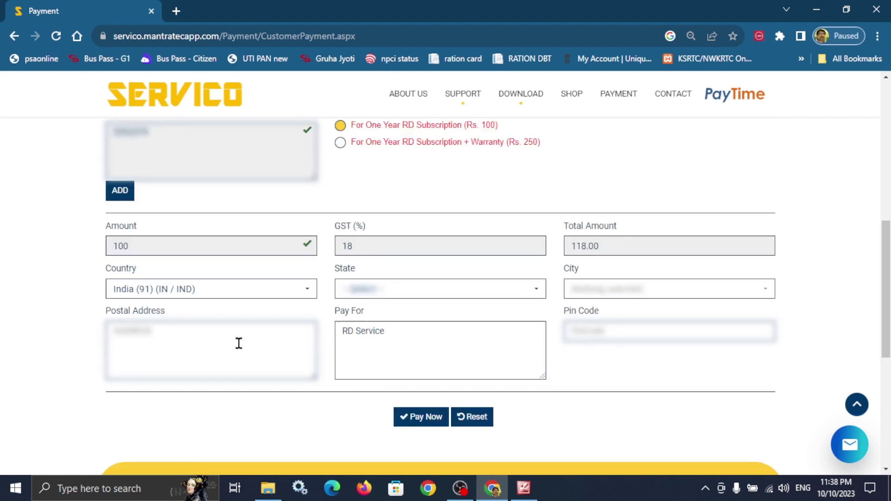
Choose the billing state and city from their dropdown lists.
left_click(356, 288)
left_click_drag(540, 155, 541, 210)
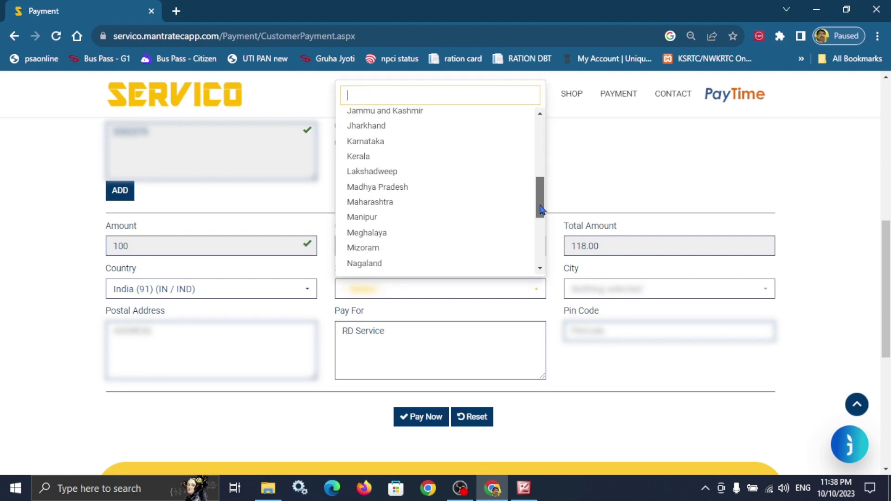
left_click(365, 141)
left_click(630, 292)
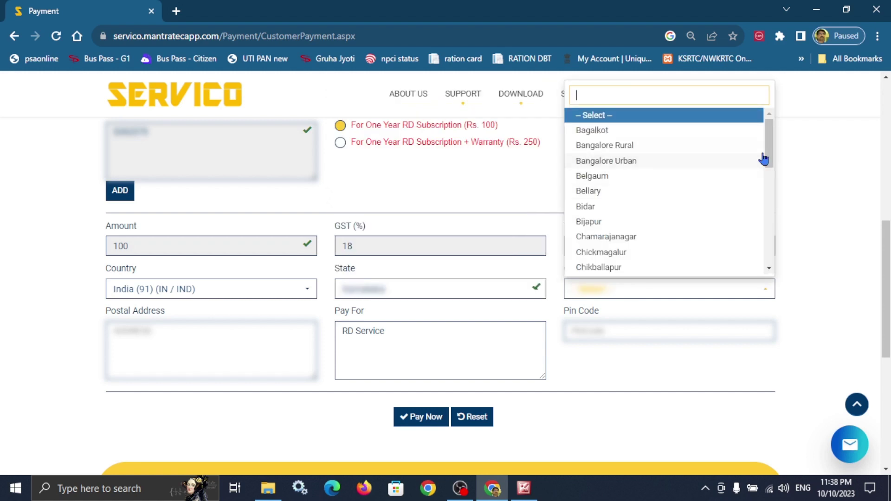
left_click(256, 342)
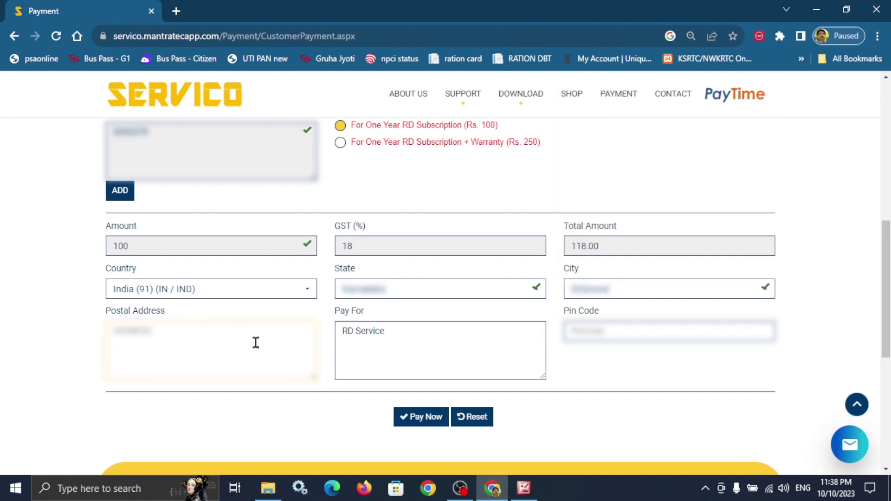
Enter the postal address and pin code, keeping the Rs. 100 subscription selected.
key("ctrl+v")
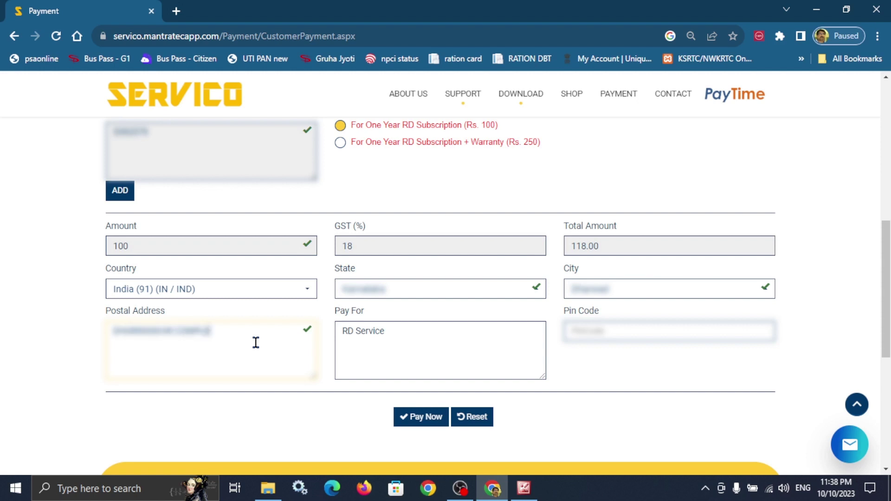
left_click(405, 334)
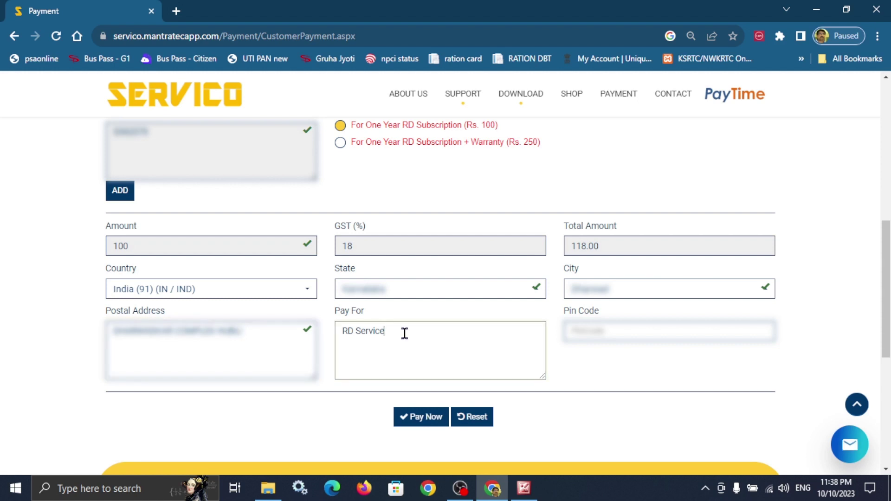
left_click(343, 148)
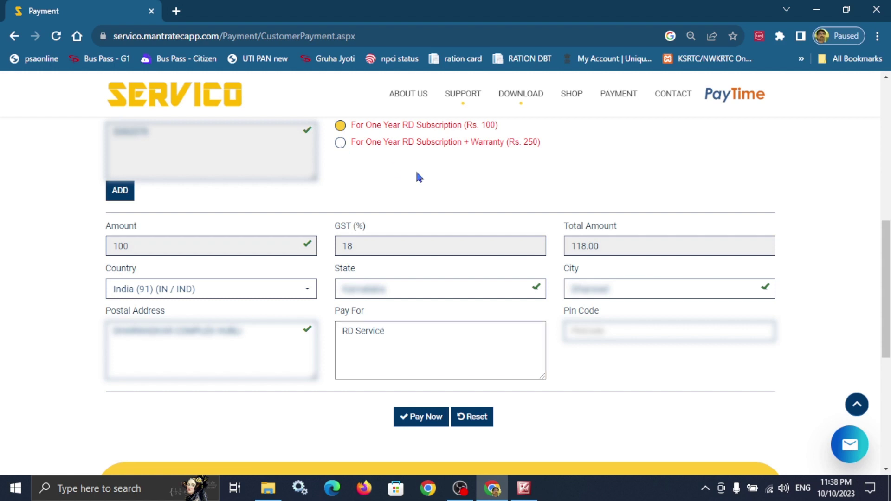
left_click(618, 326)
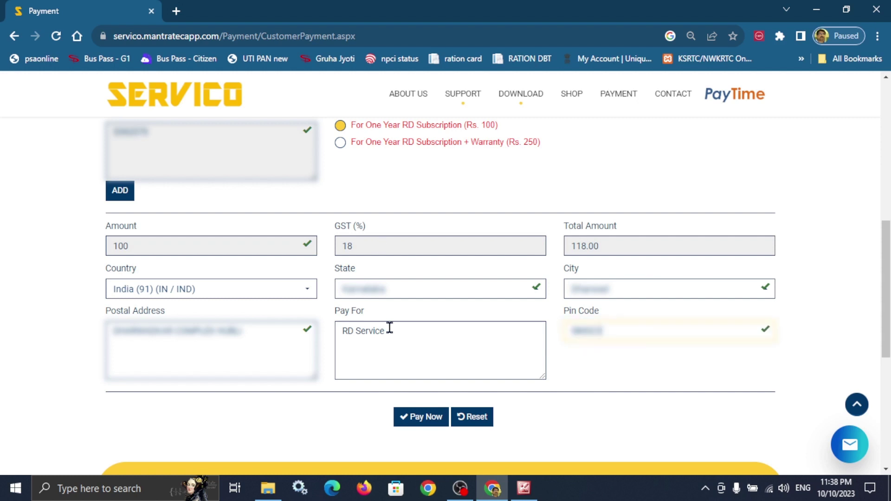
left_click(342, 143)
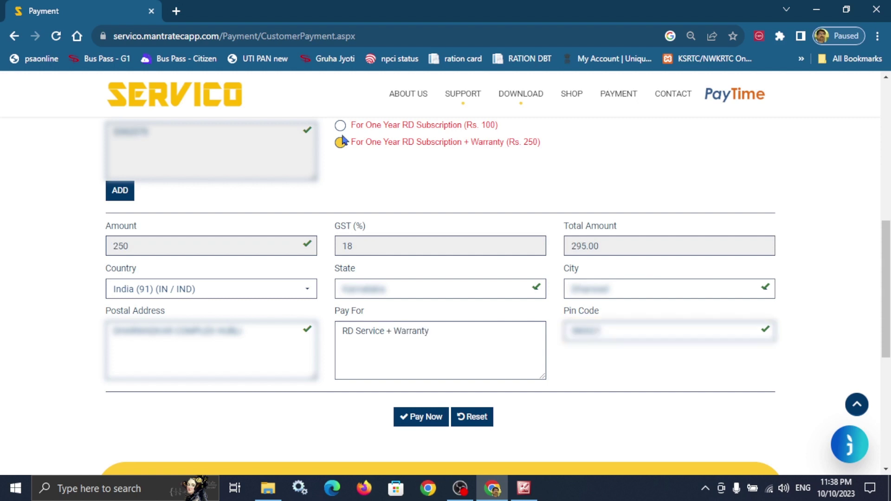
left_click(340, 124)
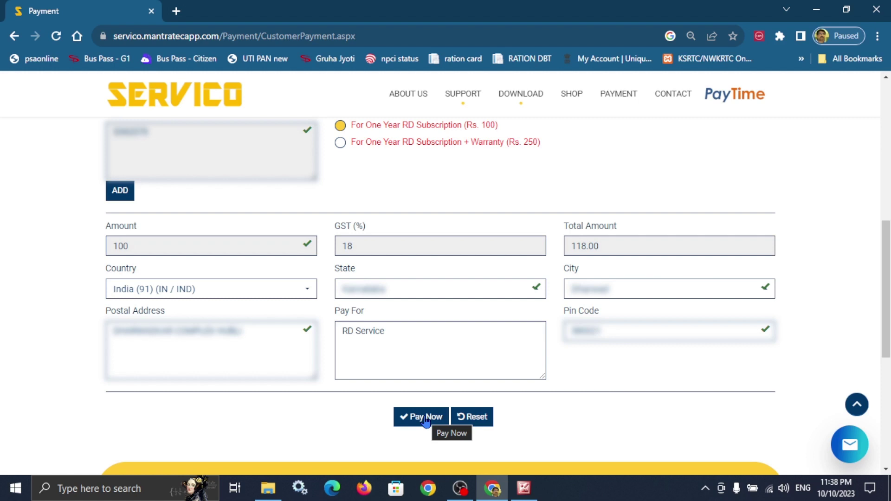
Submit the form with Pay Now and accept the terms of use to reach PayU.
left_click(425, 419)
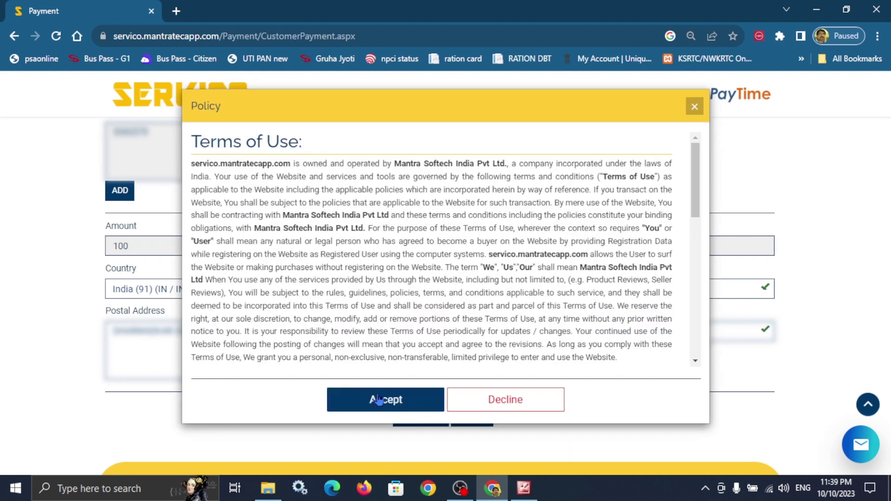
left_click(402, 406)
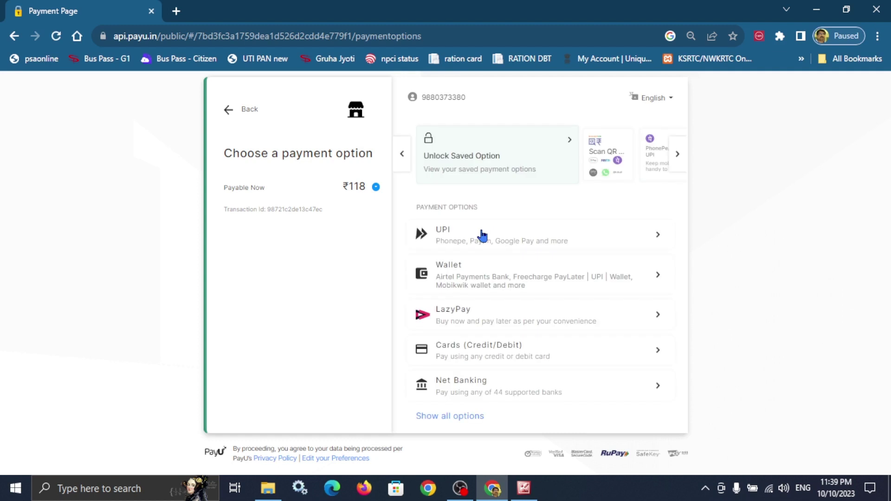
Pay the ₹118 by UPI through PhonePe to bring up the QR code.
left_click(483, 236)
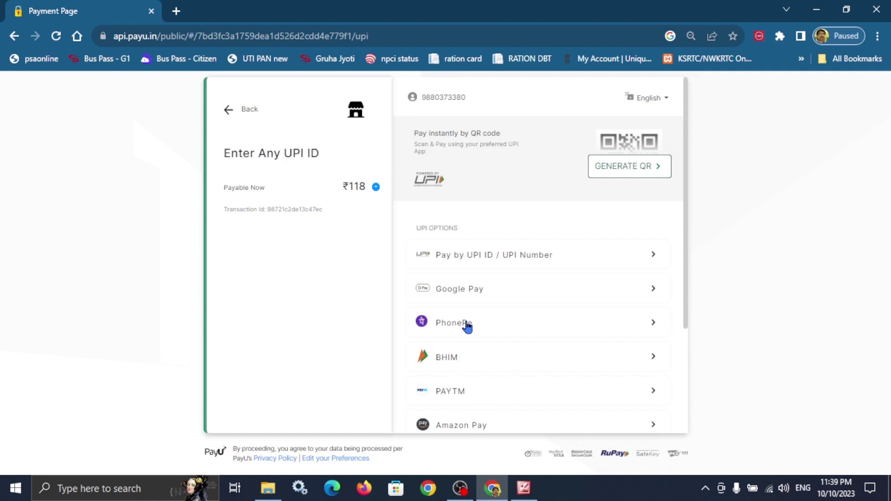
left_click(630, 166)
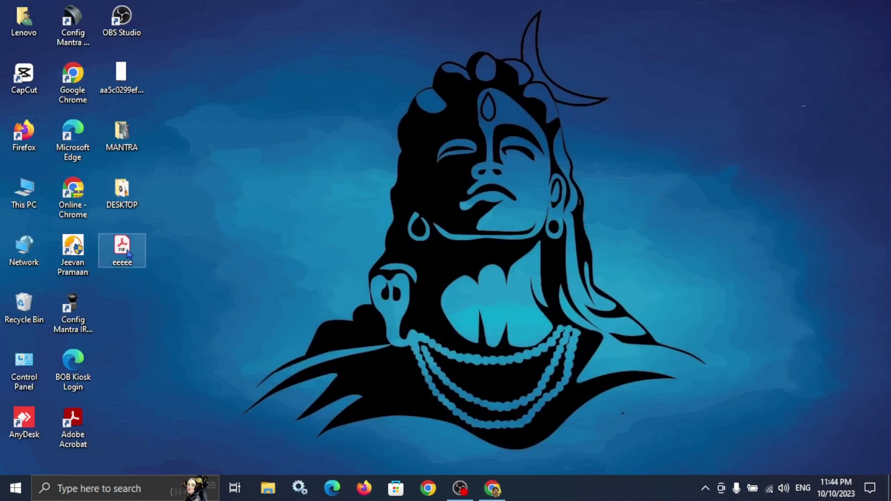
left_click(127, 250)
double_click(123, 249)
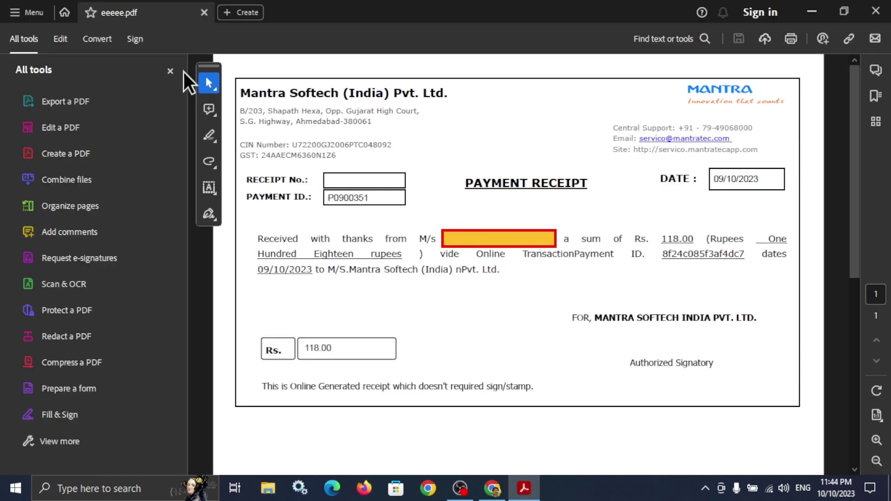
left_click(170, 71)
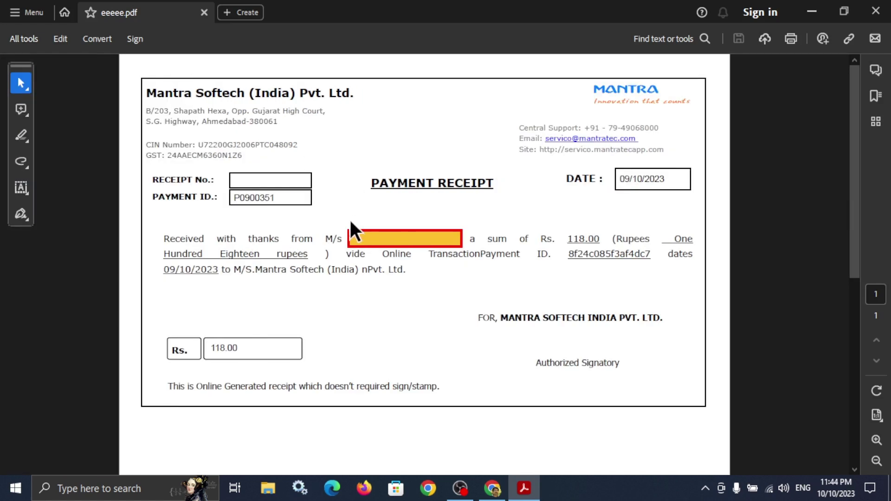
left_click_drag(370, 182, 479, 182)
left_click(555, 201)
key("alt+F4")
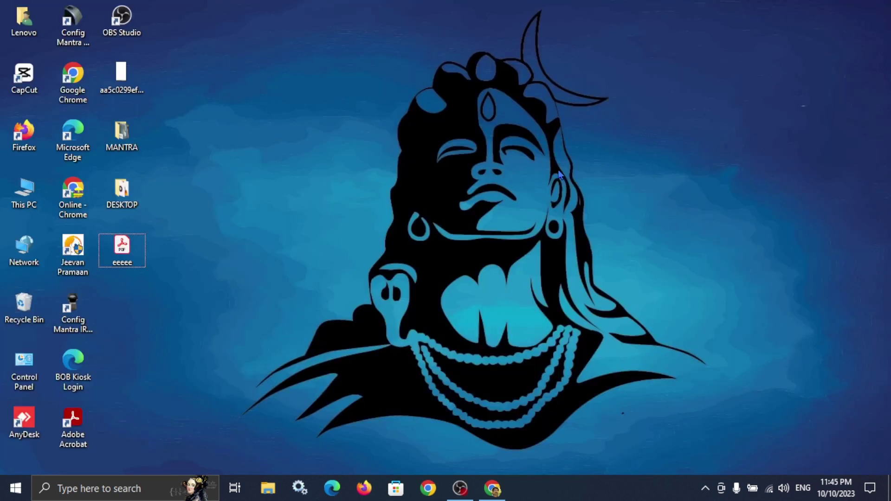